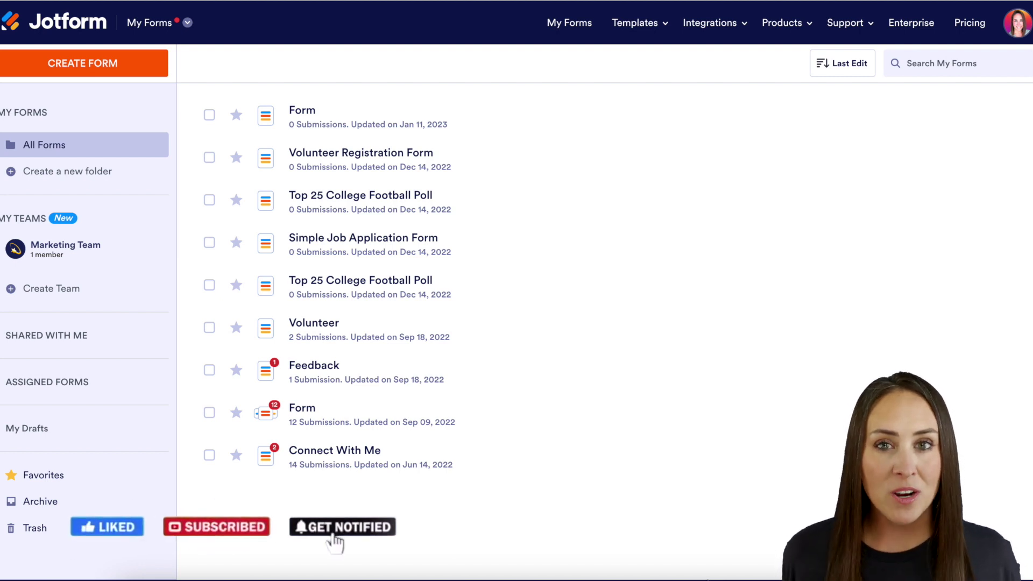
- From My Sign Documents, create a sign document from the Simple One Page Lease Agreement template
{"action": "left_click", "coordinate": [184, 24]}
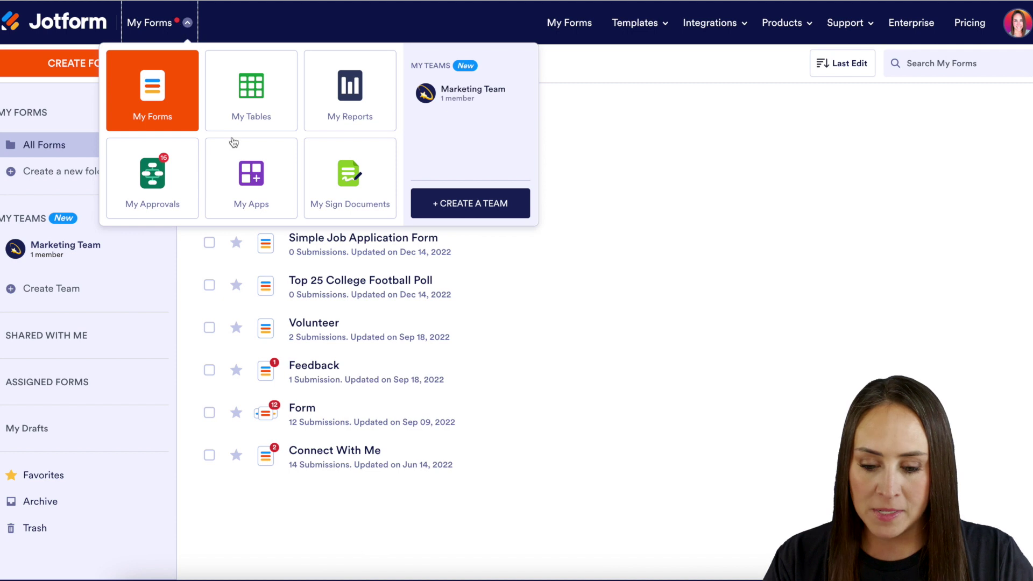
{"action": "left_click", "coordinate": [340, 199]}
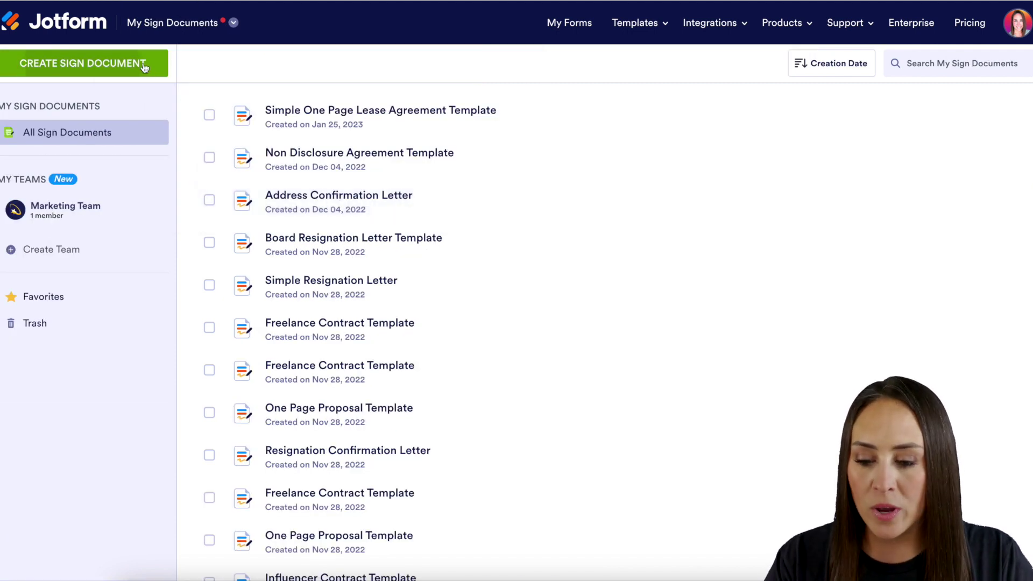
{"action": "left_click", "coordinate": [141, 64]}
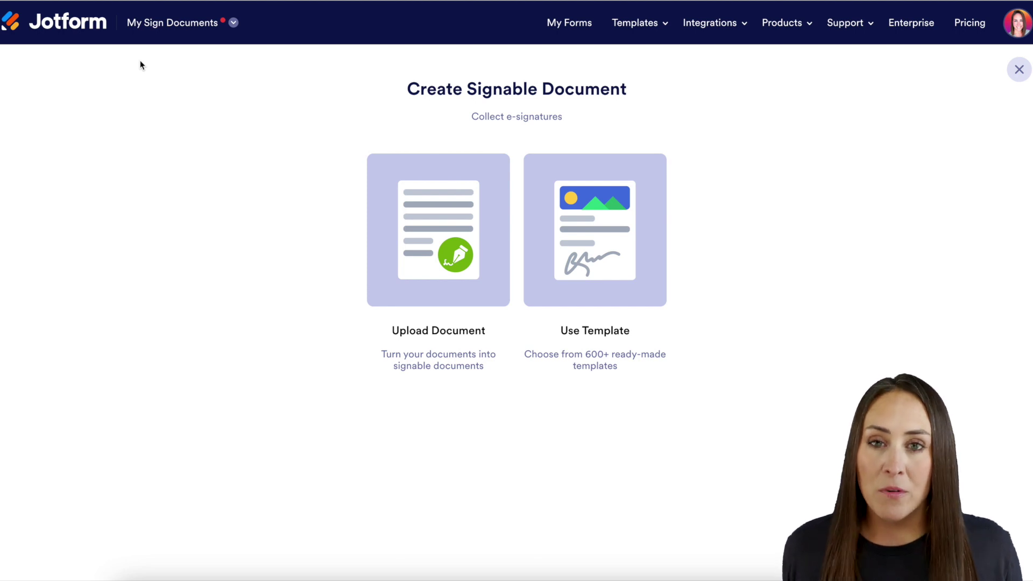
{"action": "left_click", "coordinate": [562, 219]}
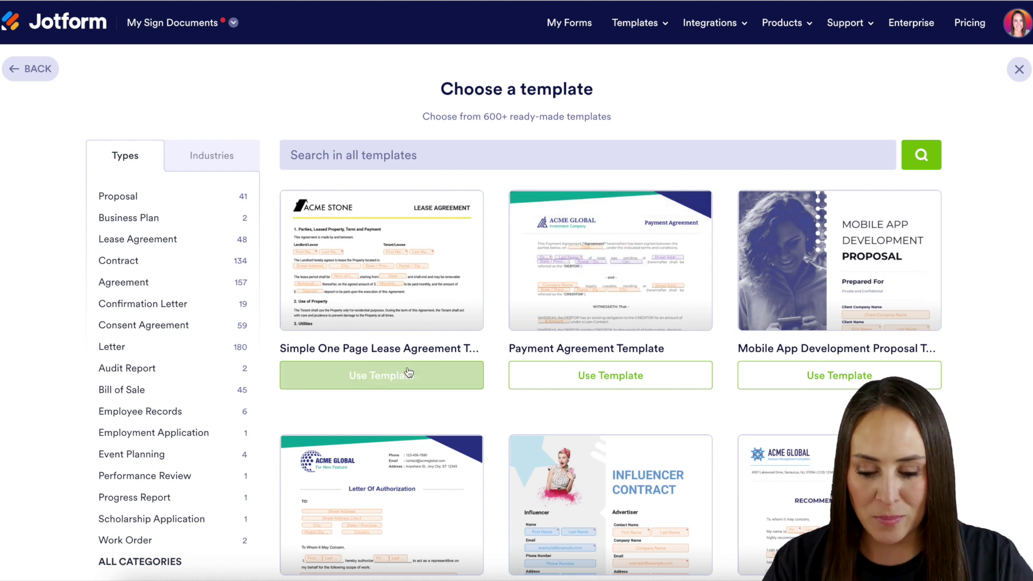
{"action": "left_click", "coordinate": [387, 377]}
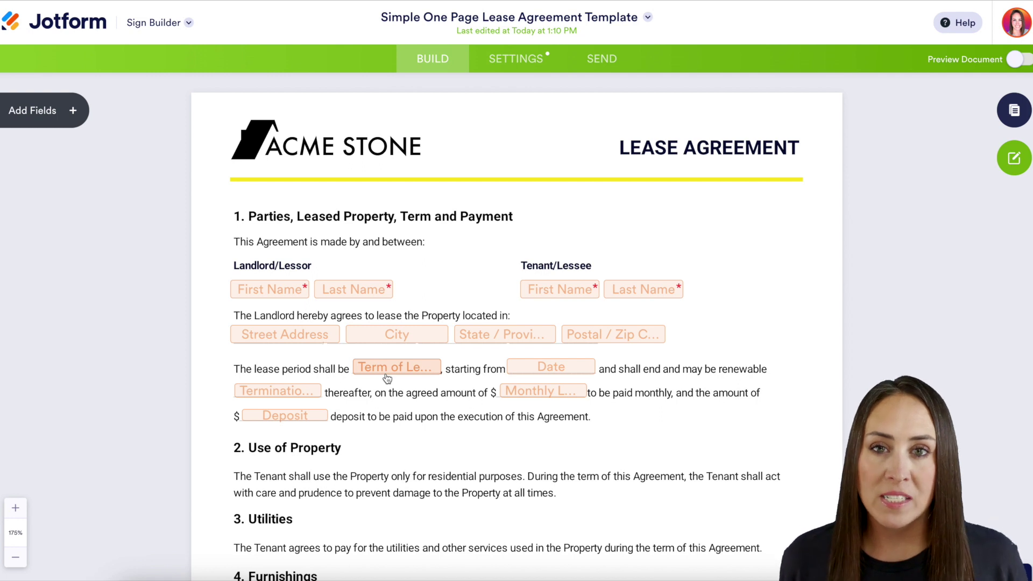
- Assign the tenant's first and last name fields to the Tenant/Lessee role
{"action": "scroll", "coordinate": [387, 377], "scroll_direction": "down", "scroll_amount": 8}
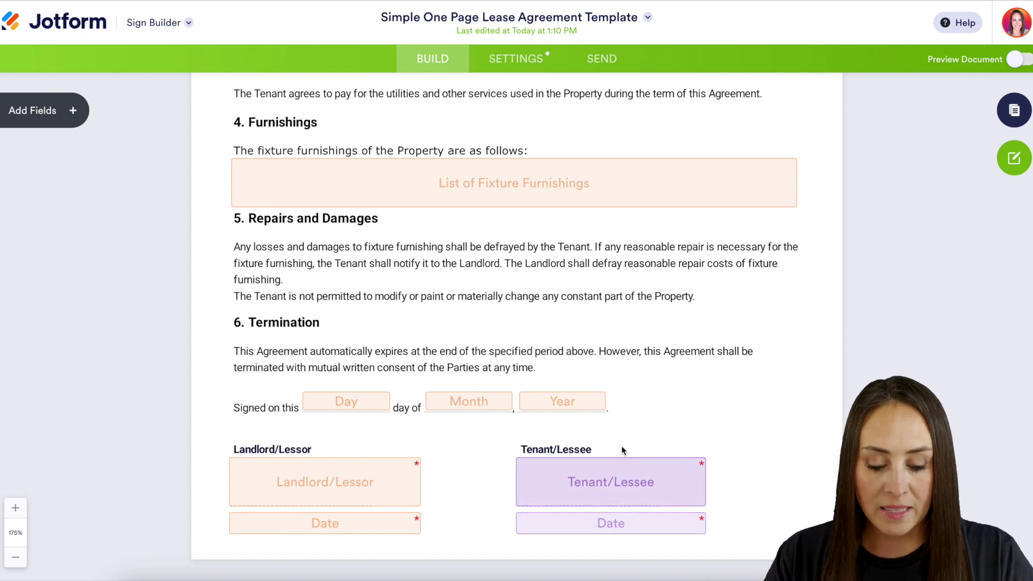
{"action": "scroll", "coordinate": [621, 451], "scroll_direction": "up", "scroll_amount": 8}
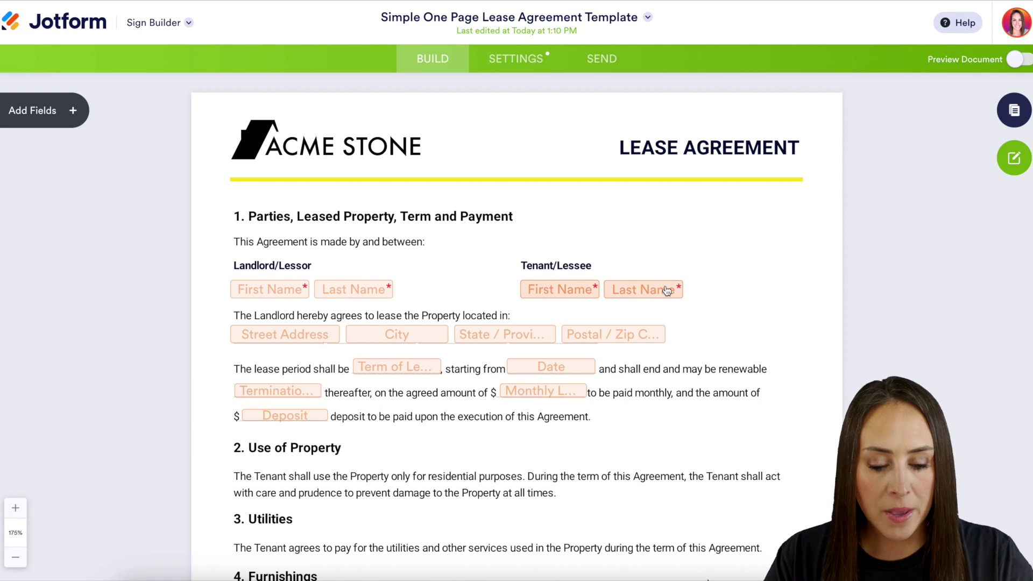
{"action": "left_click", "coordinate": [665, 290]}
{"action": "left_click", "coordinate": [636, 317]}
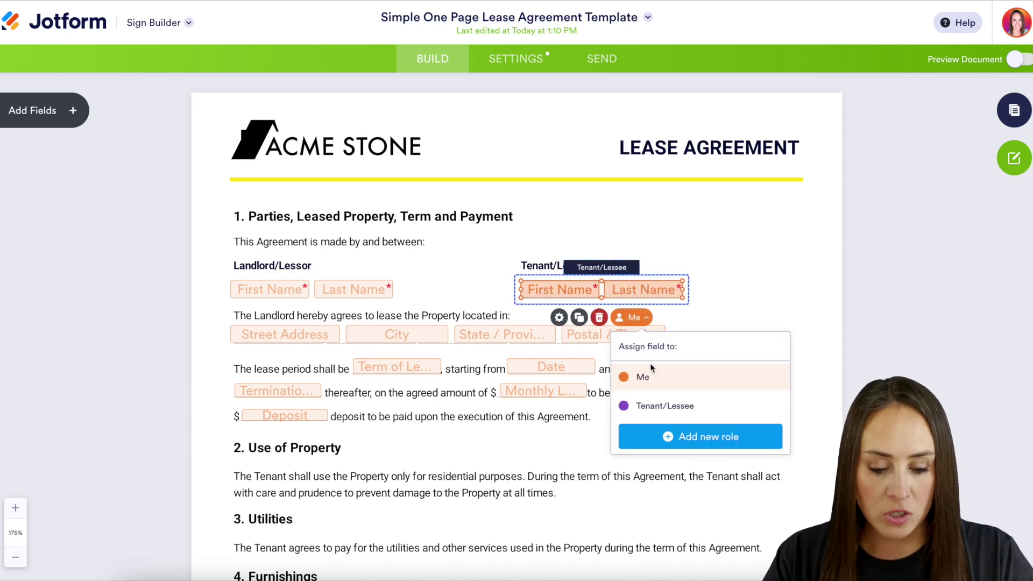
{"action": "left_click", "coordinate": [651, 408]}
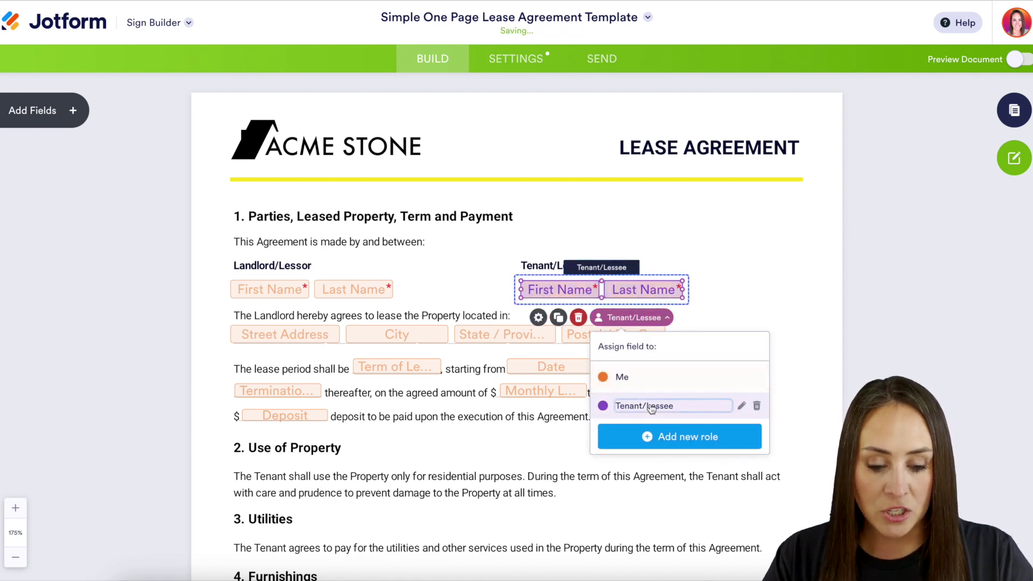
{"action": "left_click", "coordinate": [745, 301]}
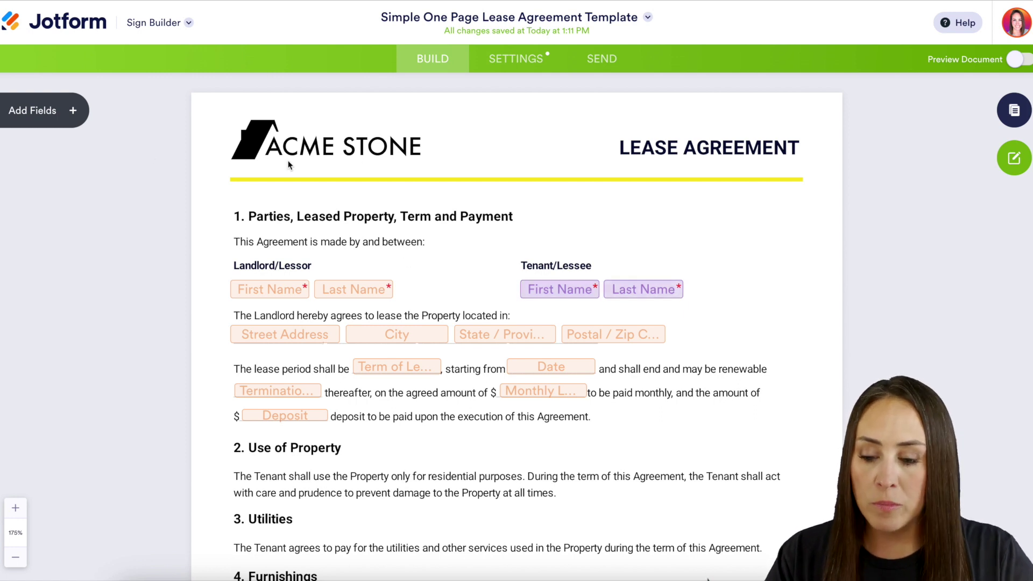
- Add an Email field beside the tenant's last name
{"action": "left_click", "coordinate": [75, 111]}
{"action": "left_click_drag", "start_coordinate": [57, 171], "coordinate": [748, 291]}
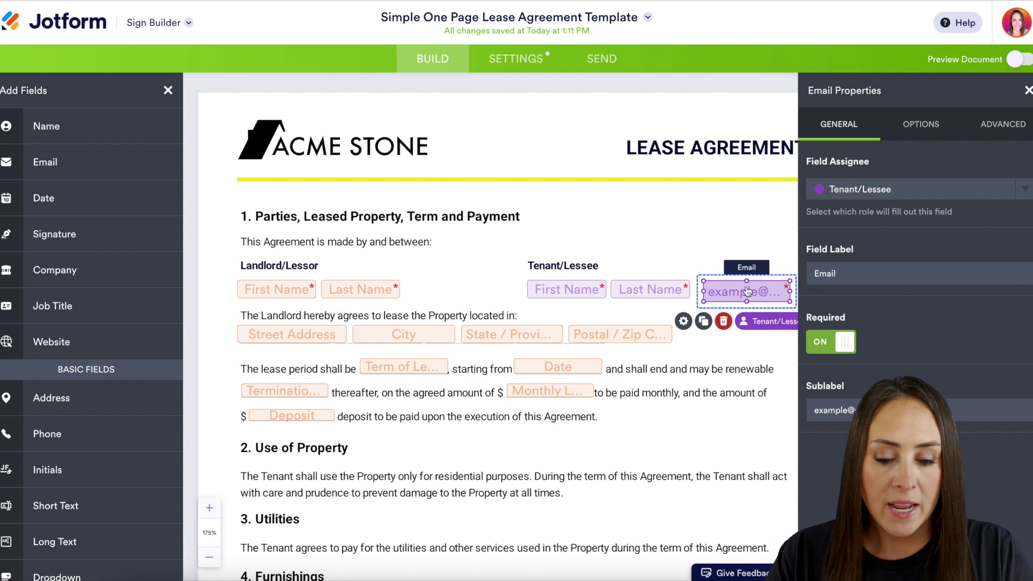
{"action": "left_click", "coordinate": [519, 58]}
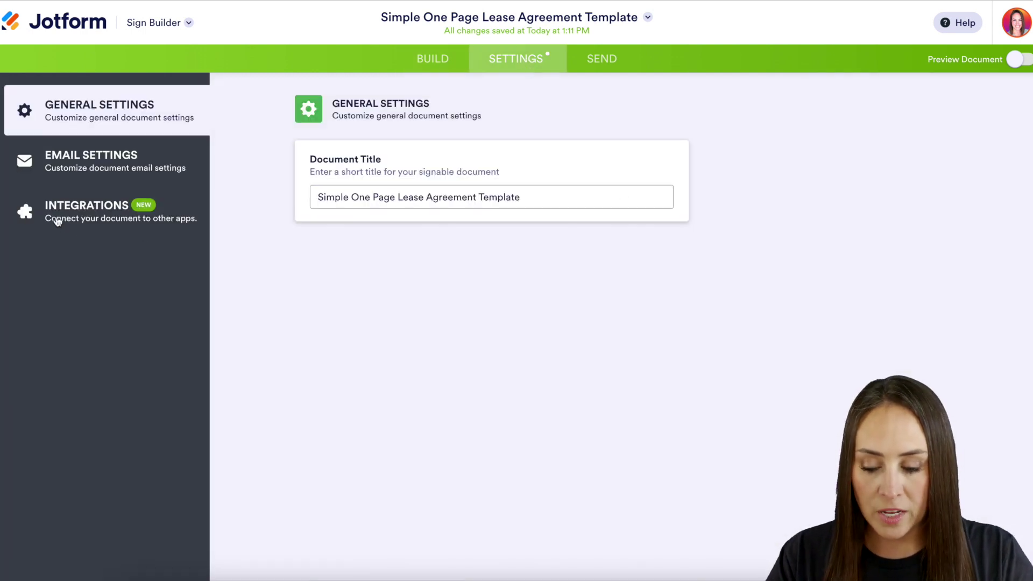
- Find the Box integration by searching 'bo' and grant Jotform access to the Box account
{"action": "left_click", "coordinate": [57, 218]}
{"action": "left_click", "coordinate": [537, 144]}
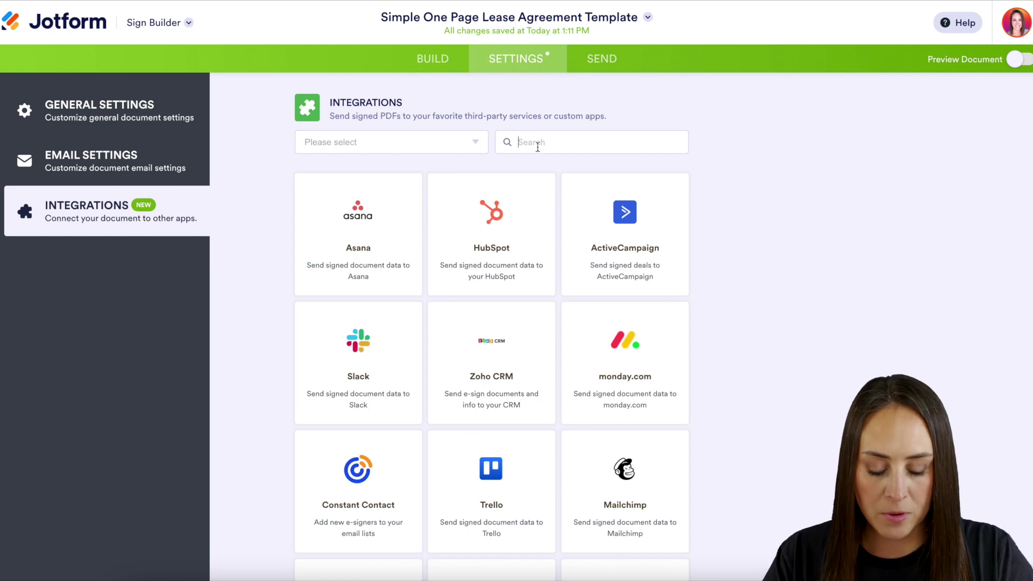
{"action": "type", "text": "bo"}
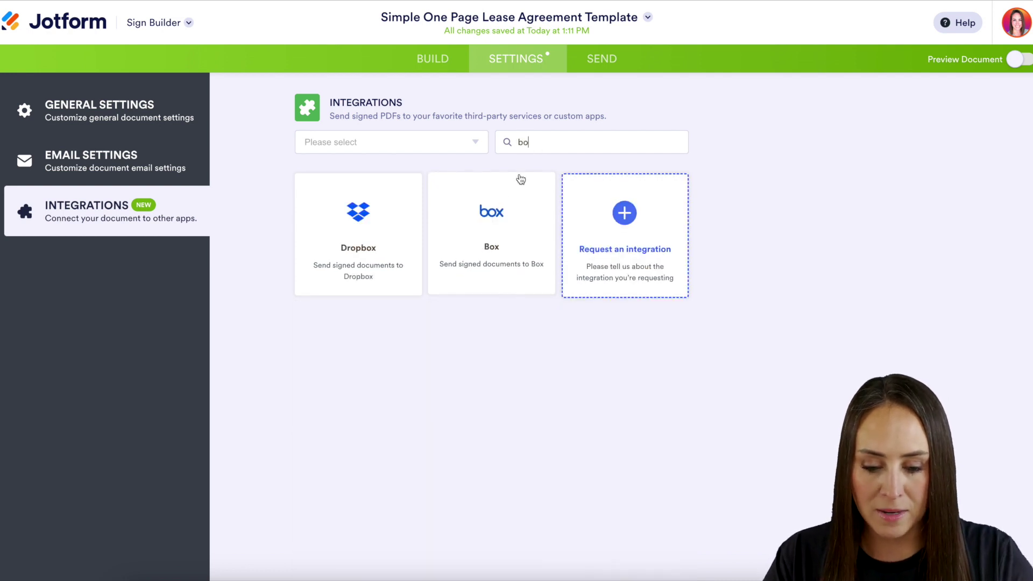
{"action": "left_click", "coordinate": [489, 215]}
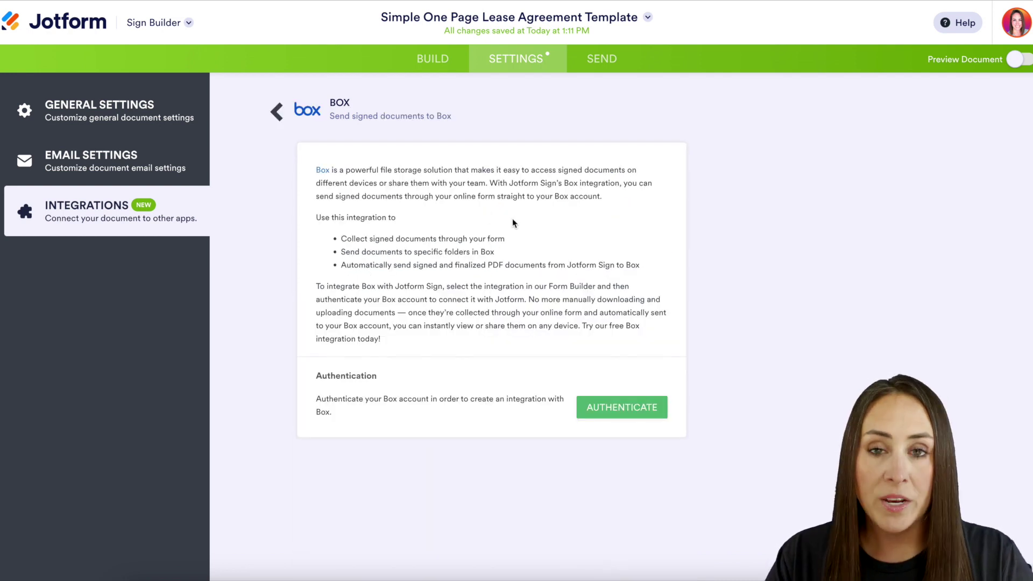
{"action": "left_click", "coordinate": [628, 414]}
{"action": "left_click", "coordinate": [516, 302]}
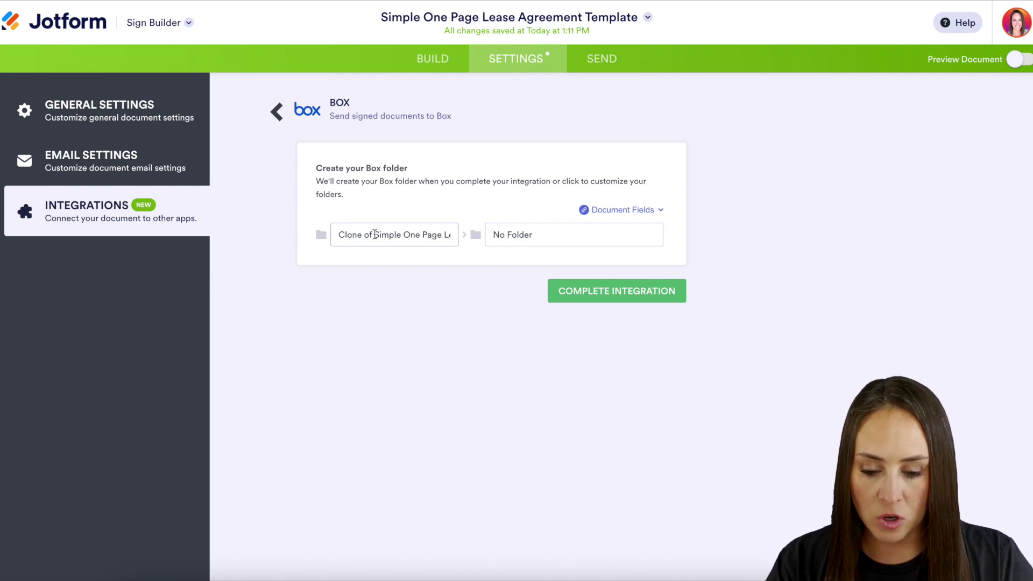
- Remove 'Clone of' from the Box folder name and name the subfolder after the Tenant/Lessee field
{"action": "left_click_drag", "start_coordinate": [375, 234], "coordinate": [330, 235]}
{"action": "key", "text": "BackSpace"}
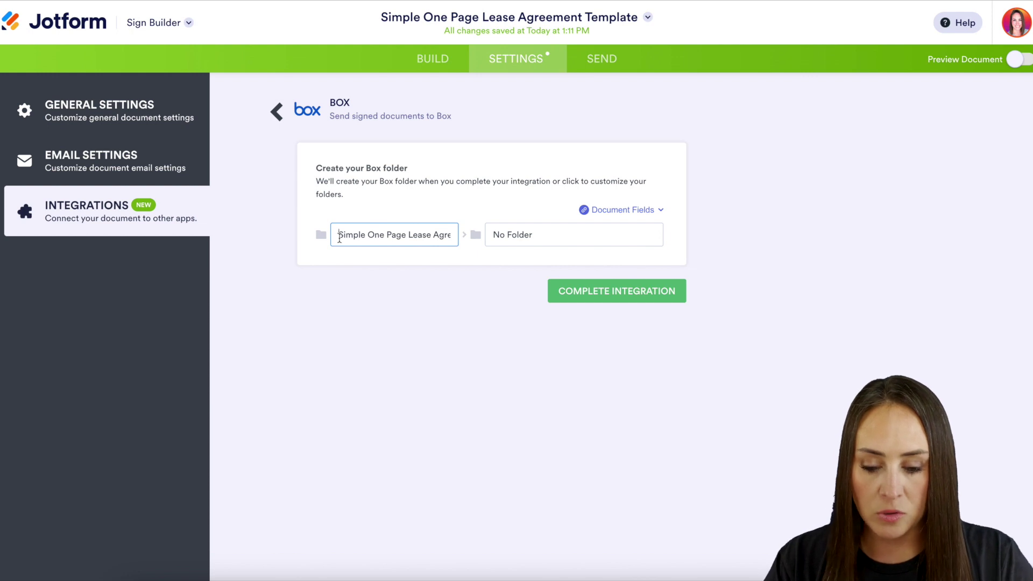
{"action": "left_click_drag", "start_coordinate": [546, 231], "coordinate": [493, 231]}
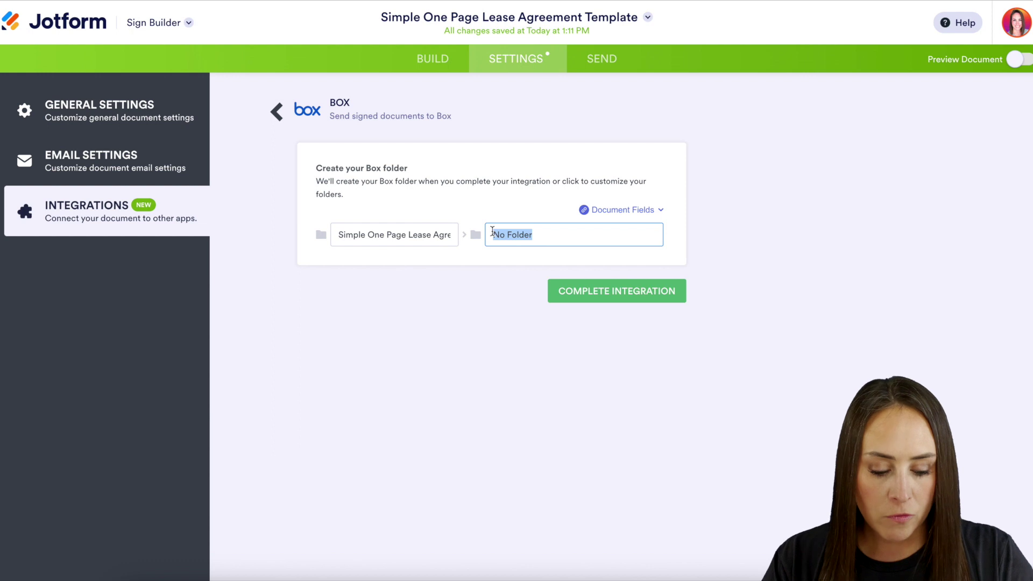
{"action": "key", "text": "BackSpace"}
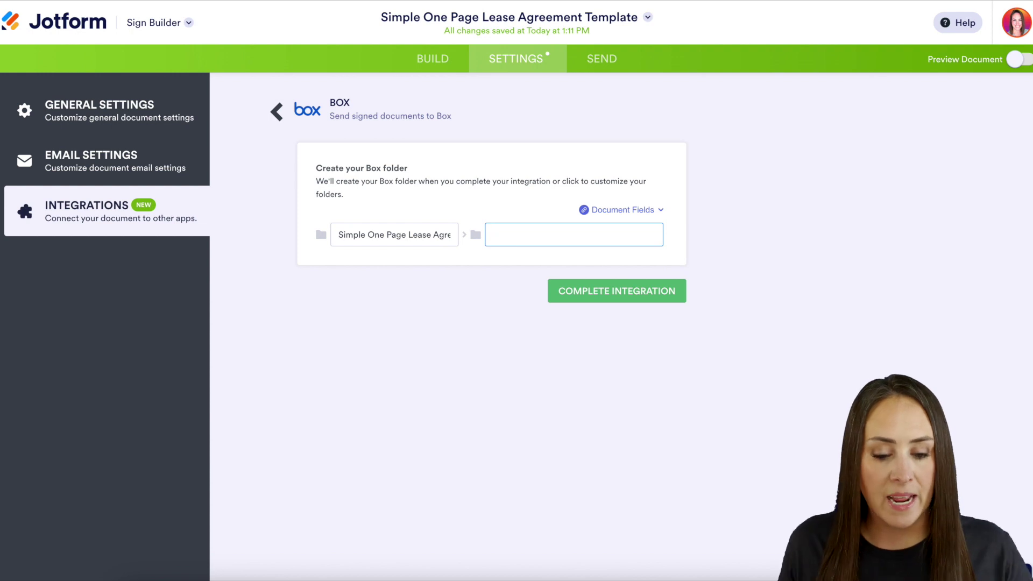
{"action": "left_click", "coordinate": [651, 211]}
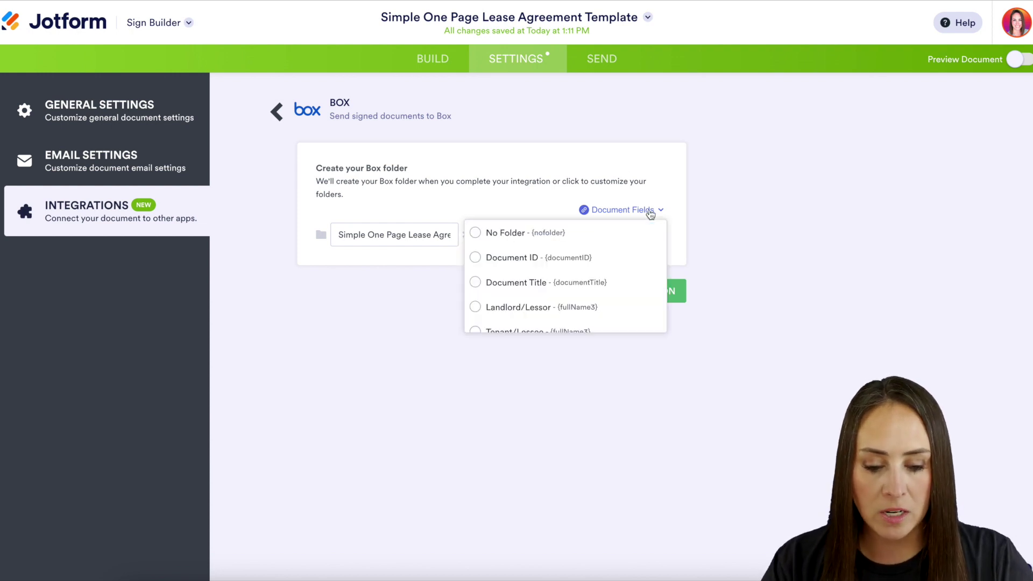
{"action": "scroll", "coordinate": [616, 285], "scroll_direction": "down", "scroll_amount": 2}
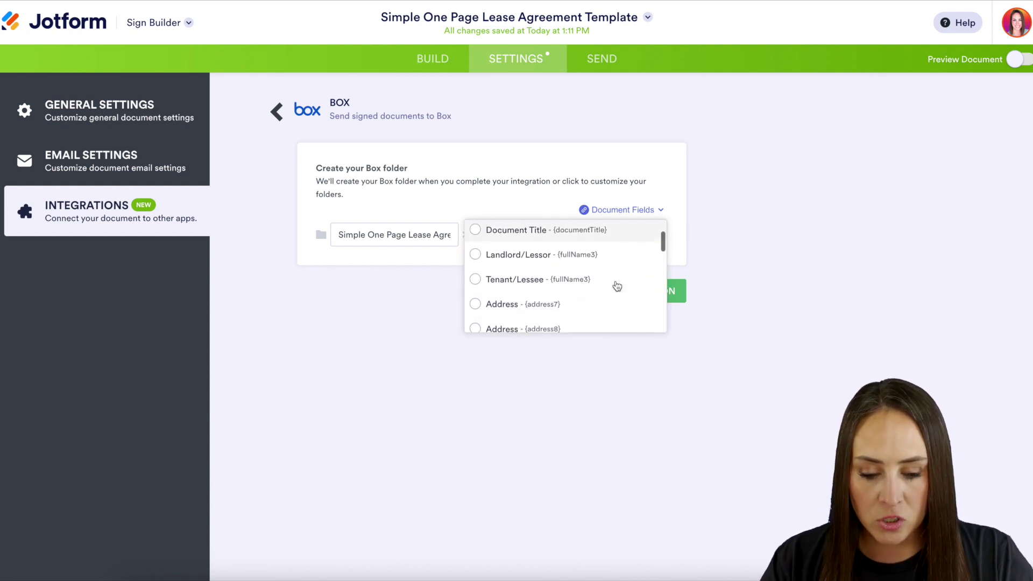
{"action": "left_click", "coordinate": [498, 280]}
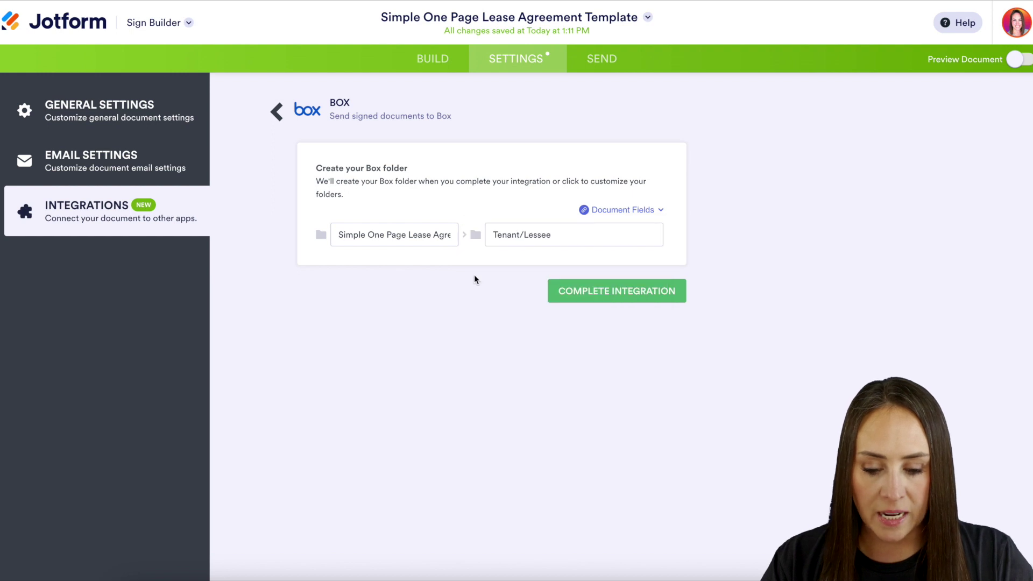
- Complete and finish the Box integration
{"action": "left_click", "coordinate": [633, 300]}
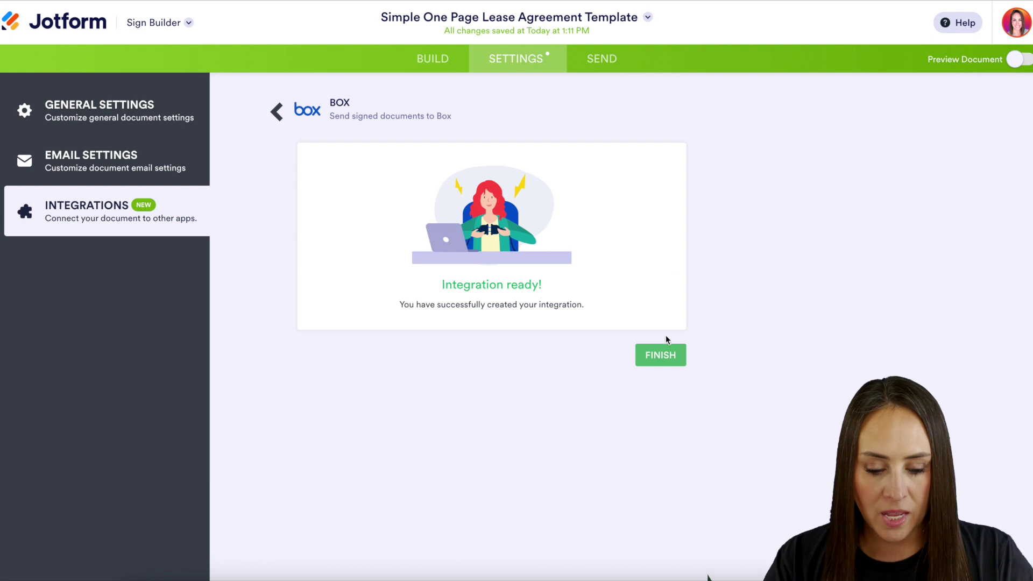
{"action": "left_click", "coordinate": [667, 350]}
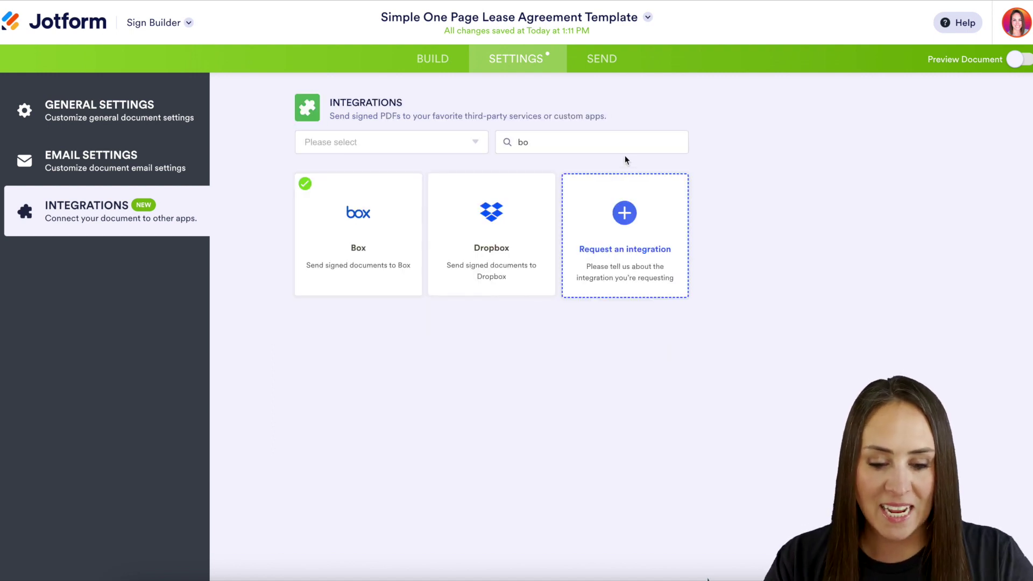
{"action": "left_click", "coordinate": [609, 66]}
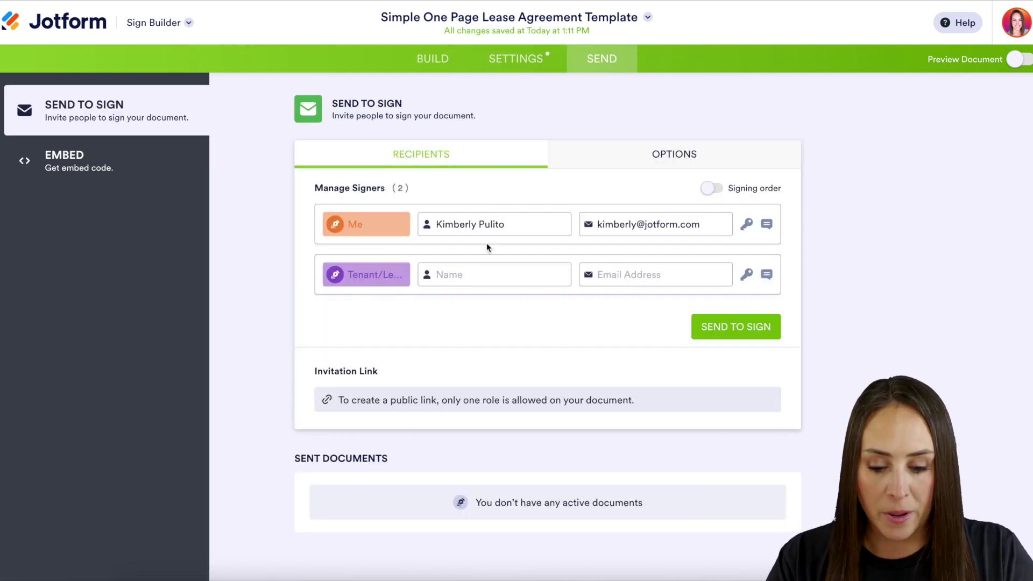
- Enter the tenant's full name and e-mail address in the Tenant/Lessee signer row
{"action": "left_click", "coordinate": [468, 273]}
{"action": "key", "text": "Tab"}
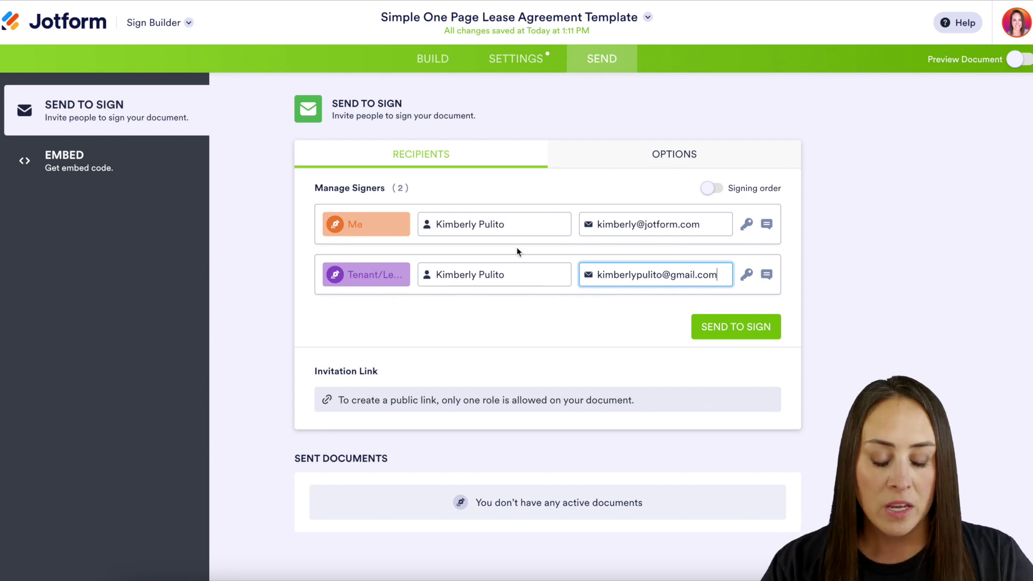
- Turn on signing order and send the lease to both signers
{"action": "left_click", "coordinate": [713, 190]}
{"action": "left_click", "coordinate": [713, 189]}
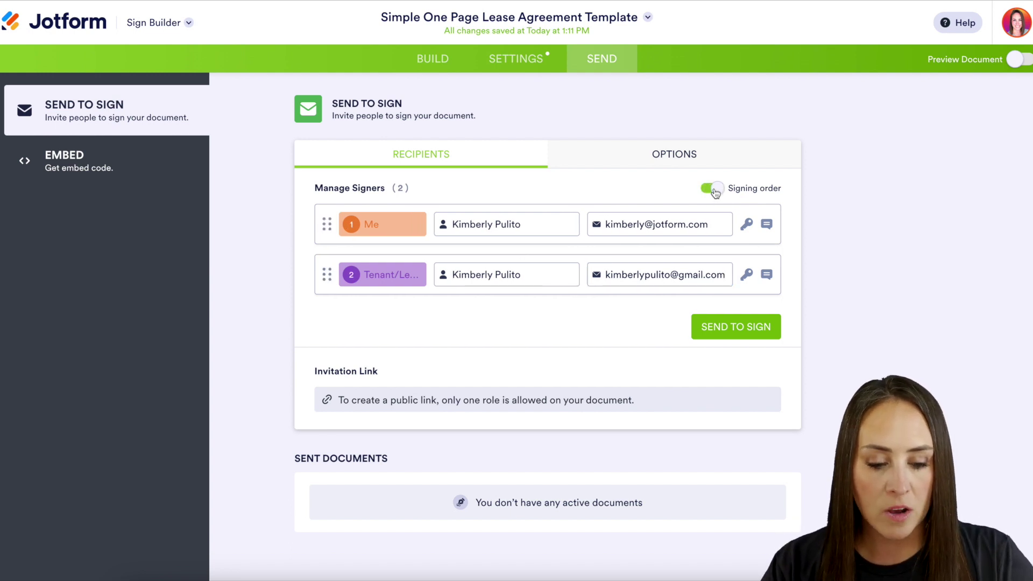
{"action": "left_click_drag", "start_coordinate": [327, 274], "coordinate": [323, 309]}
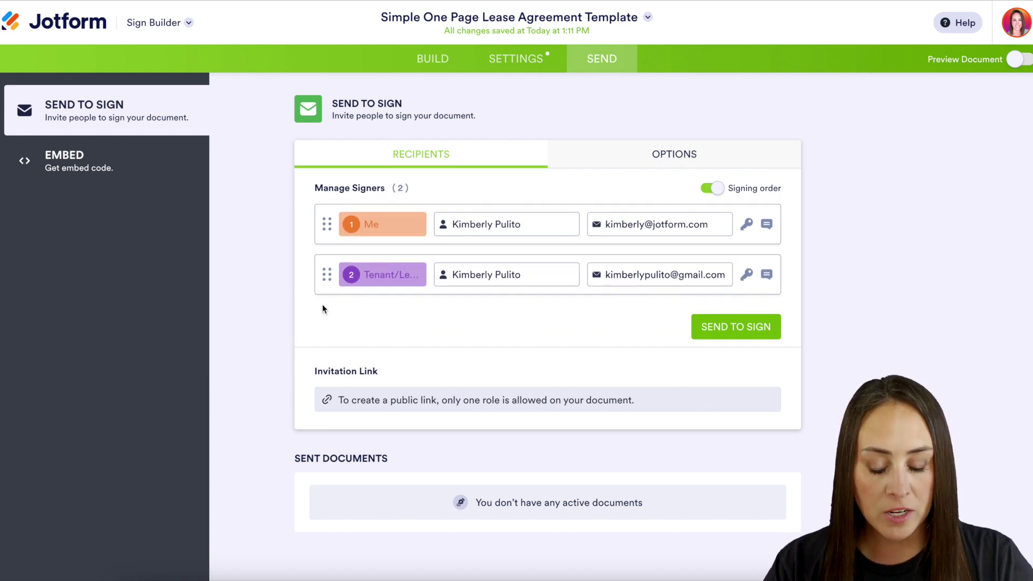
{"action": "left_click", "coordinate": [721, 326]}
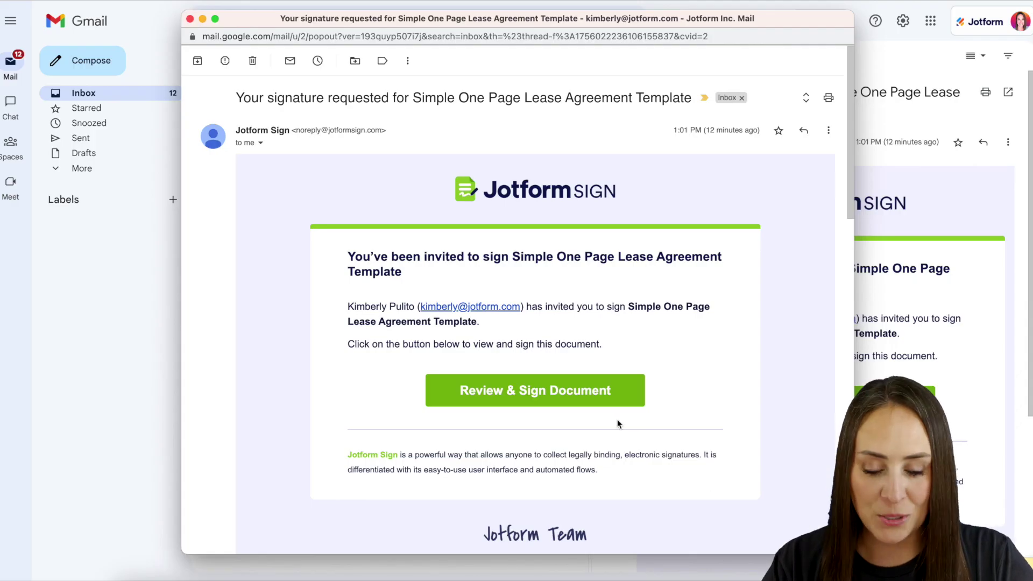
- Open the lease from the invitation email and apply a typed Landlord/Lessor signature
{"action": "left_click", "coordinate": [579, 401]}
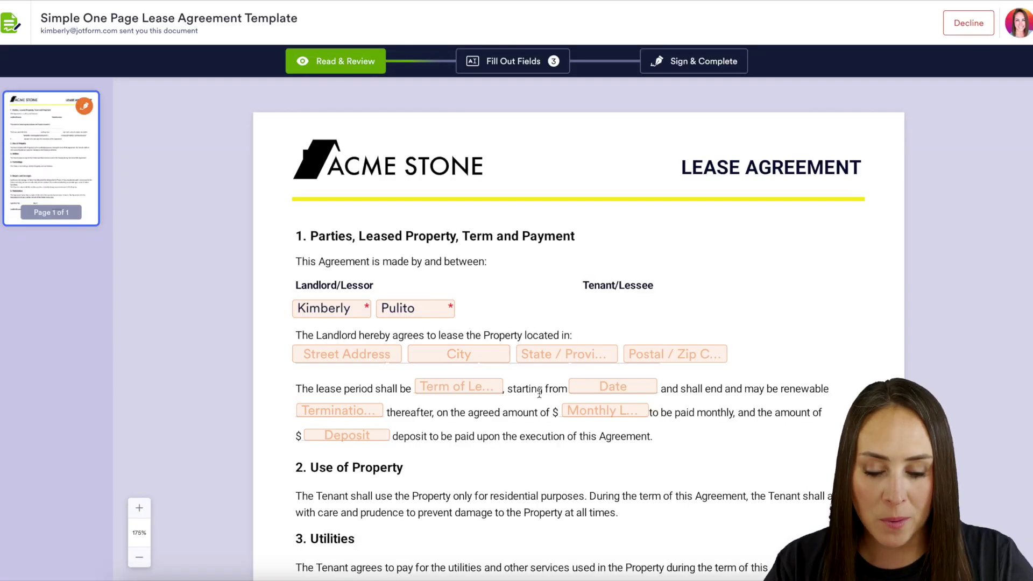
{"action": "scroll", "coordinate": [535, 430], "scroll_direction": "down", "scroll_amount": 8}
{"action": "scroll", "coordinate": [531, 428], "scroll_direction": "down", "scroll_amount": 1}
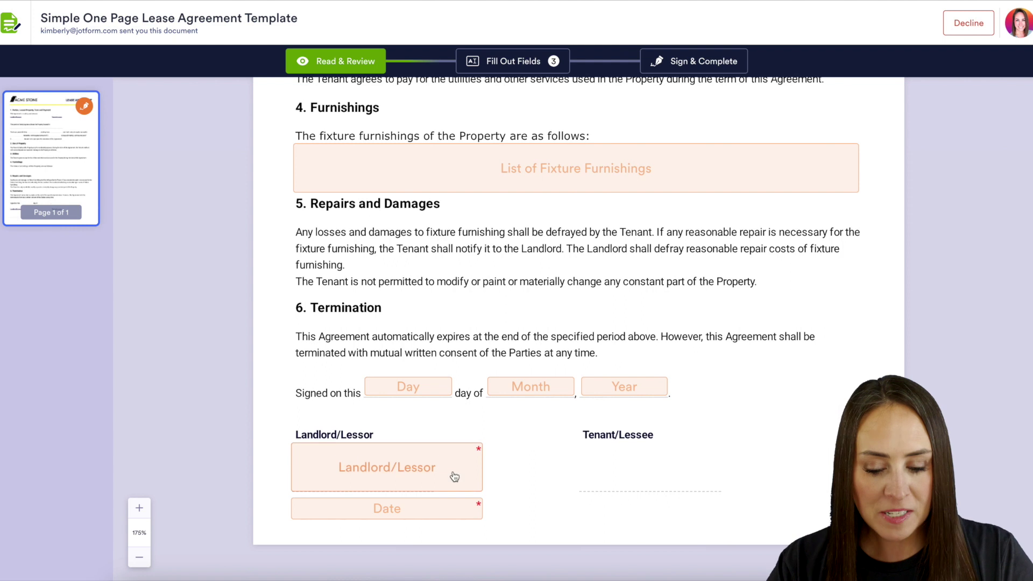
{"action": "left_click", "coordinate": [474, 460]}
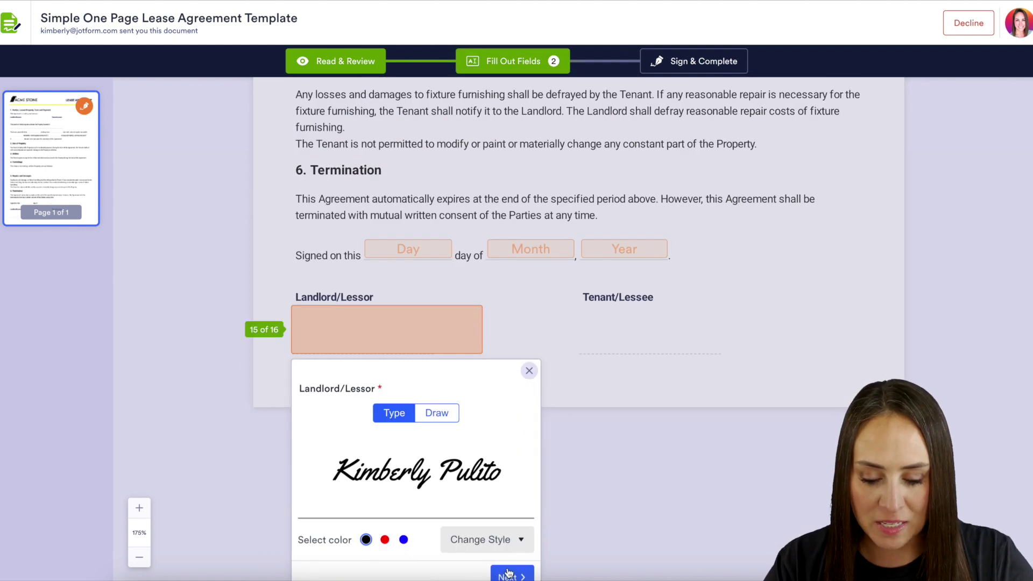
{"action": "left_click", "coordinate": [511, 575]}
- Date the landlord signature 01-25-2023, then sign, complete, and accept the e-signature terms
{"action": "left_click", "coordinate": [524, 512]}
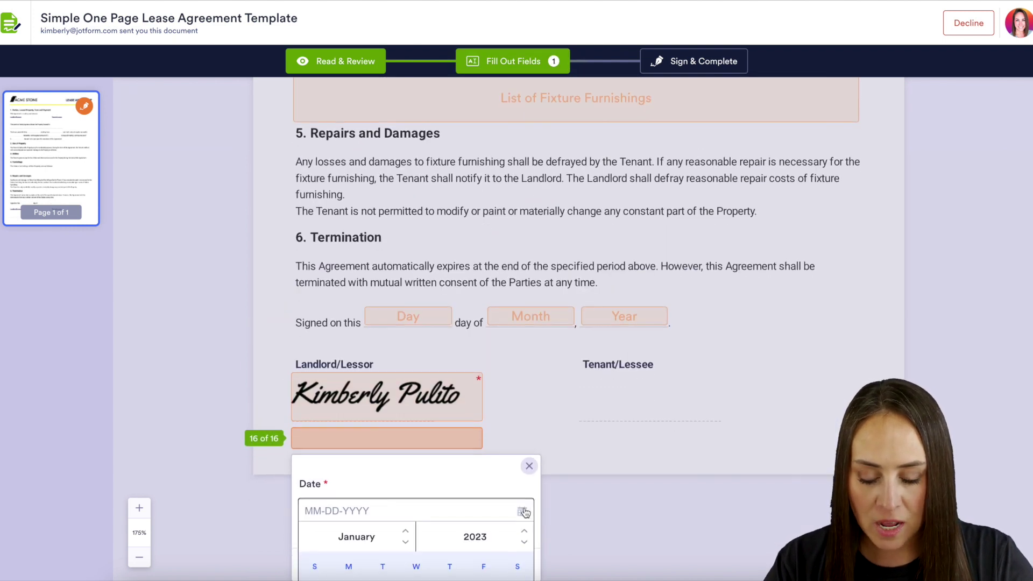
{"action": "left_click", "coordinate": [419, 545]}
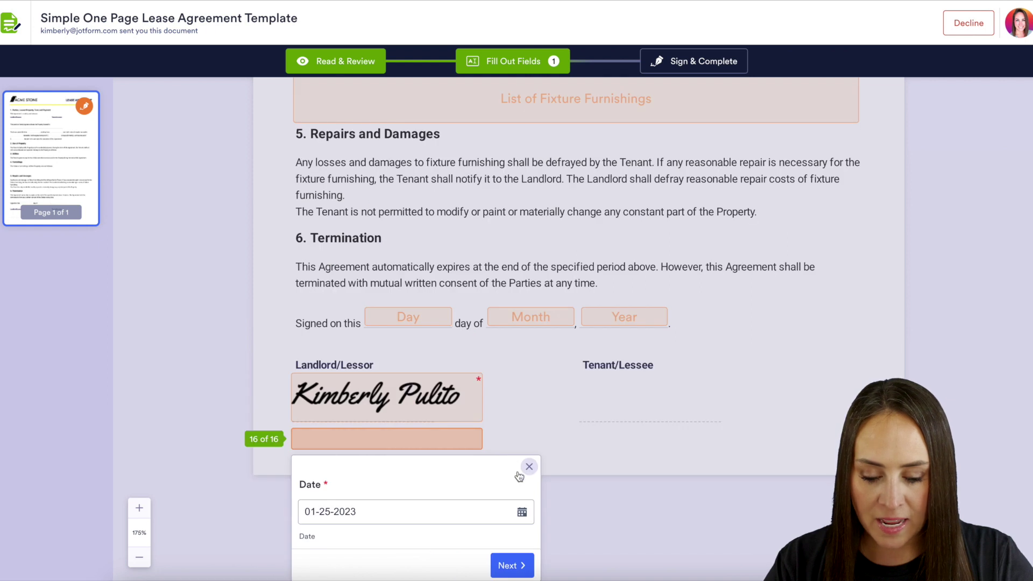
{"action": "left_click", "coordinate": [529, 467]}
{"action": "left_click", "coordinate": [708, 62]}
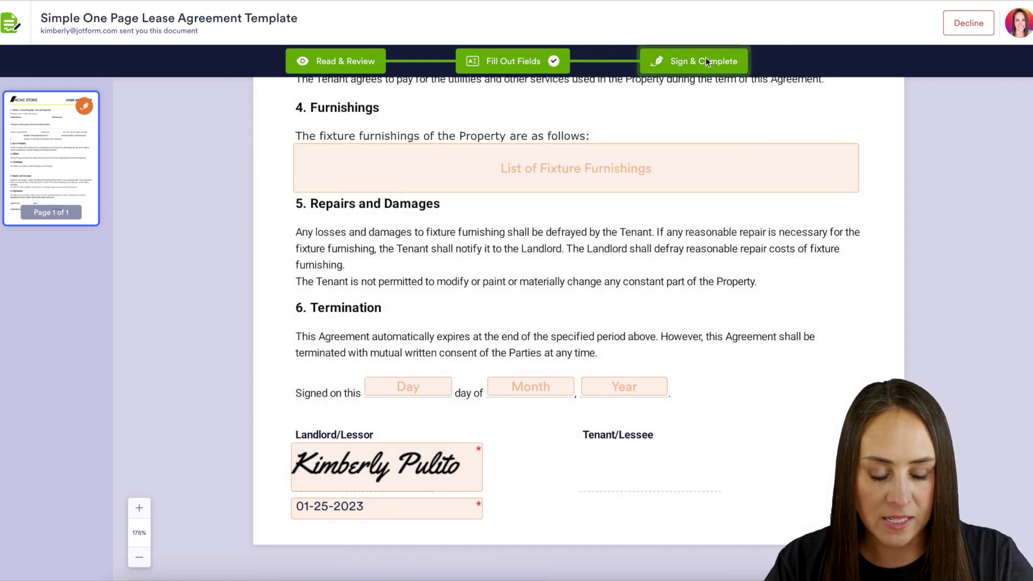
{"action": "left_click", "coordinate": [640, 384]}
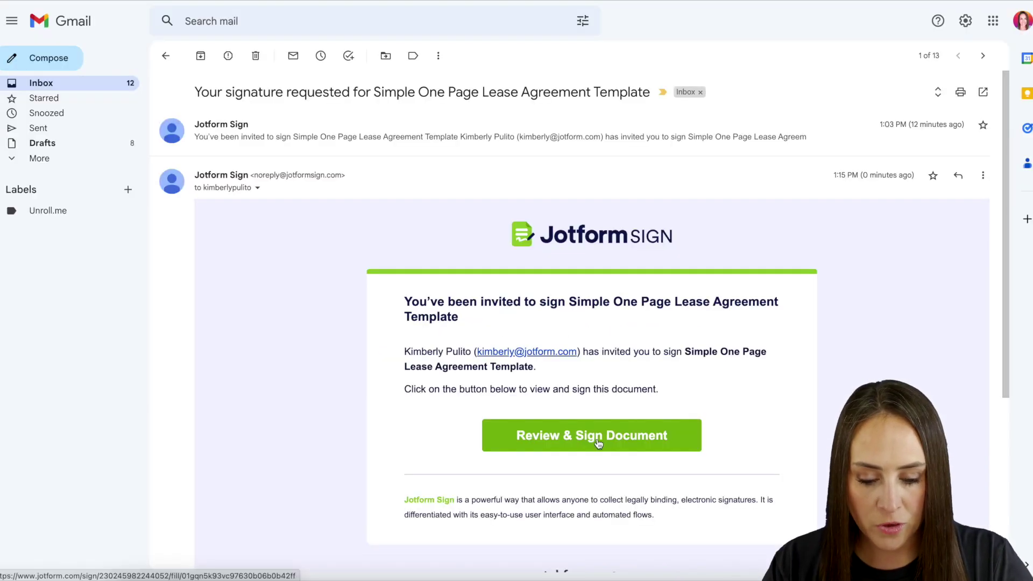
- From the tenant's email, apply a typed Tenant/Lessee signature dated the 25th, then accept and send
{"action": "left_click", "coordinate": [598, 443]}
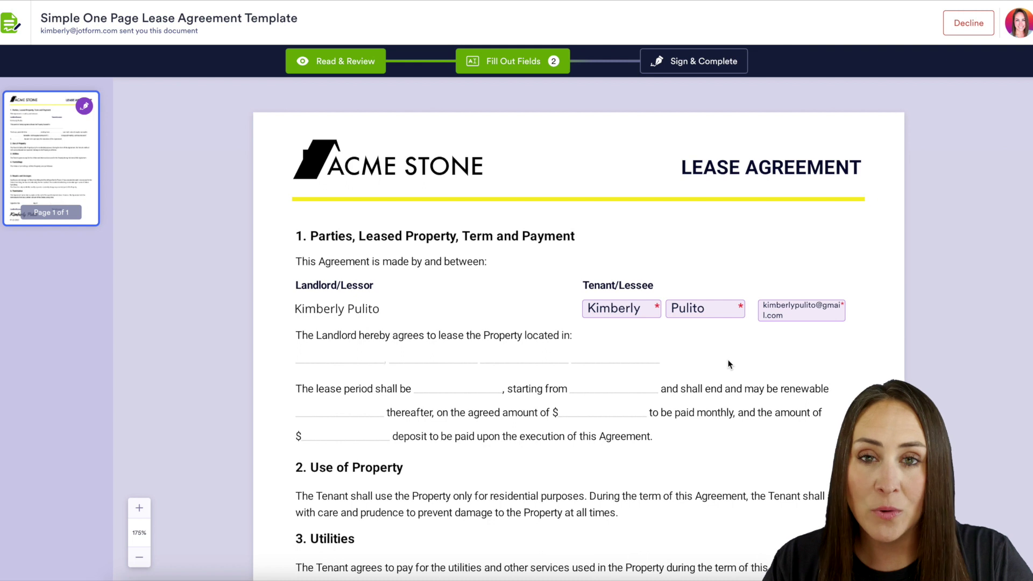
{"action": "scroll", "coordinate": [687, 417], "scroll_direction": "down", "scroll_amount": 10}
{"action": "left_click", "coordinate": [665, 468]}
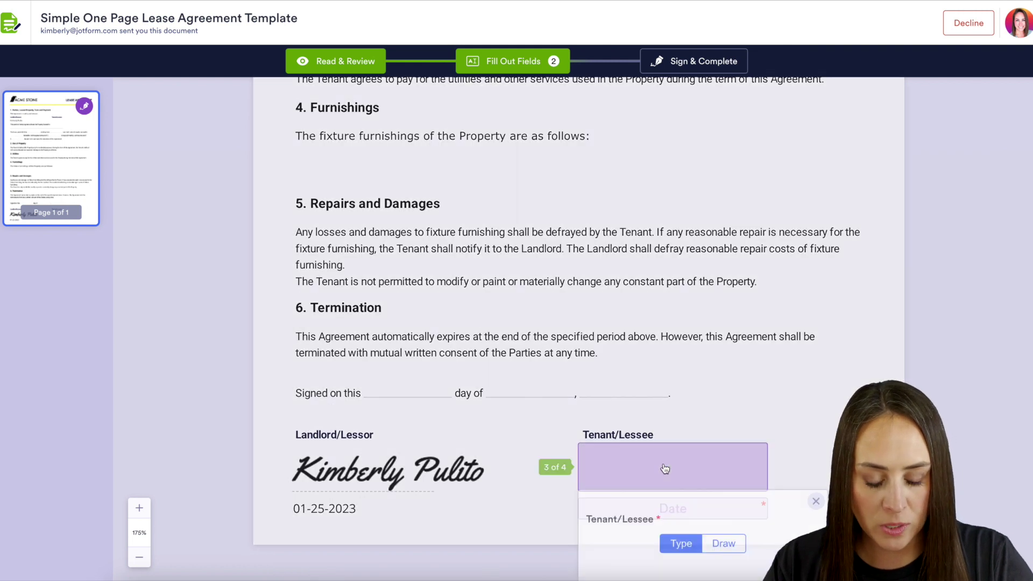
{"action": "left_click", "coordinate": [769, 569]}
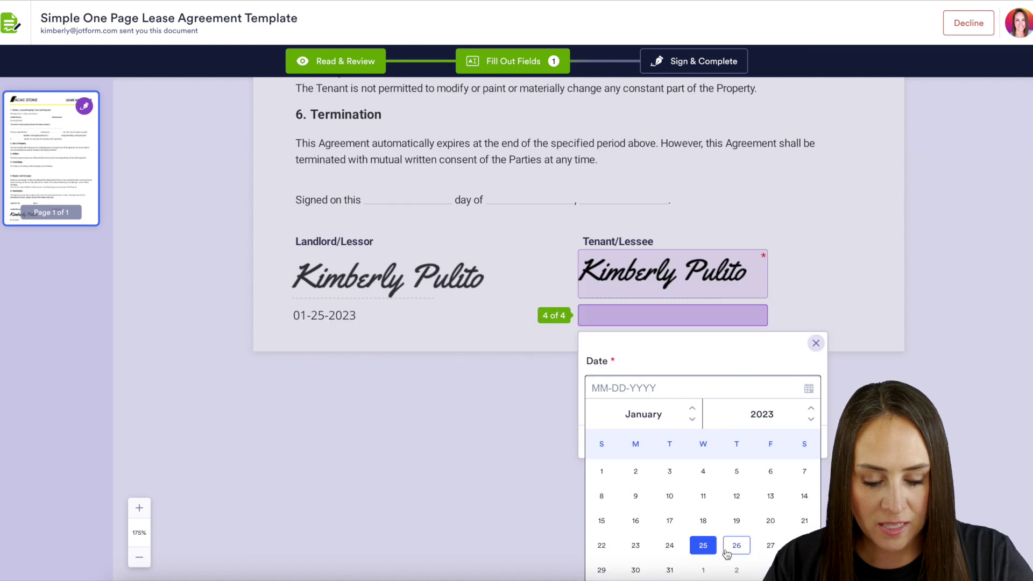
{"action": "left_click", "coordinate": [701, 546]}
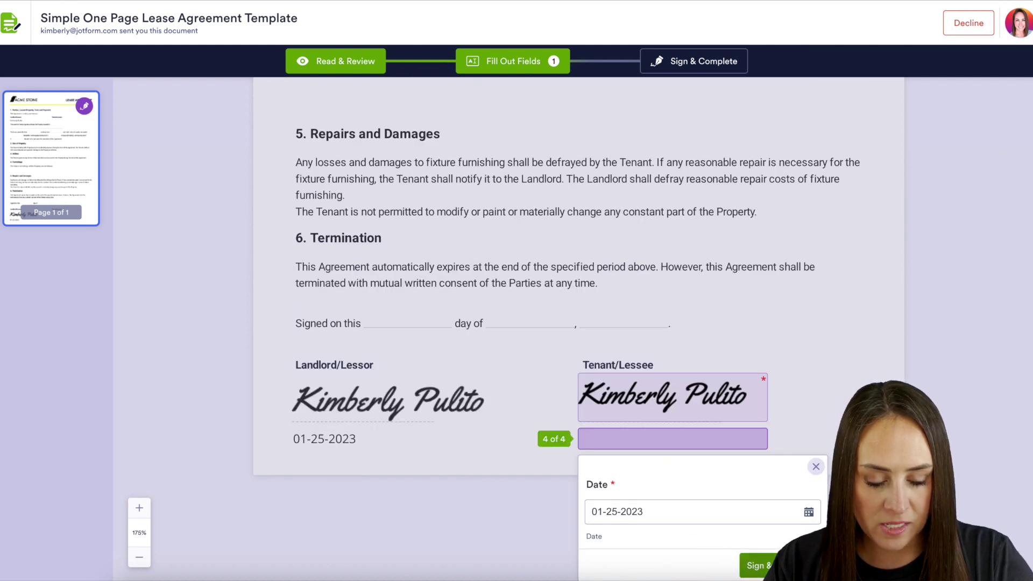
{"action": "left_click", "coordinate": [757, 566]}
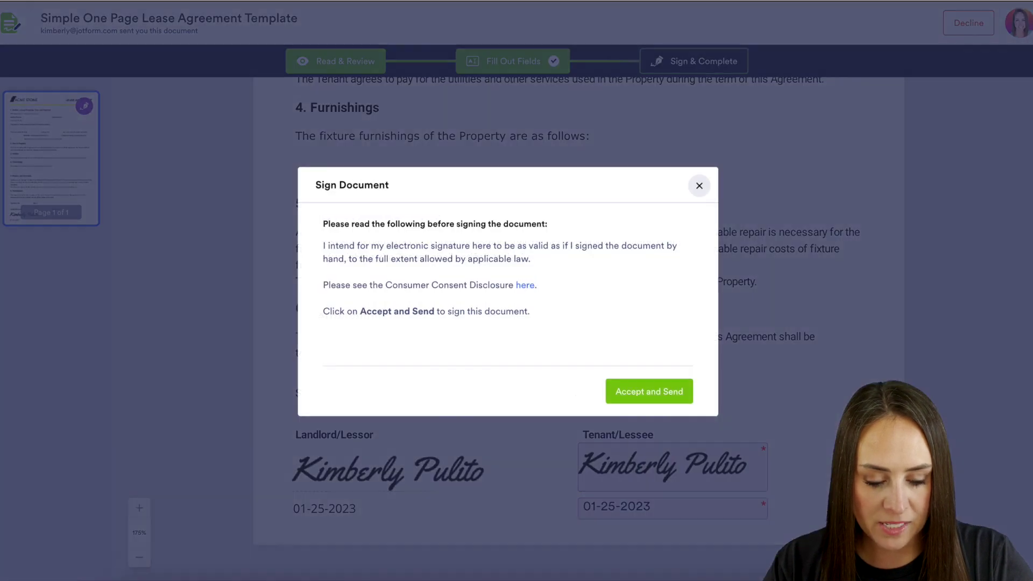
{"action": "left_click", "coordinate": [647, 397]}
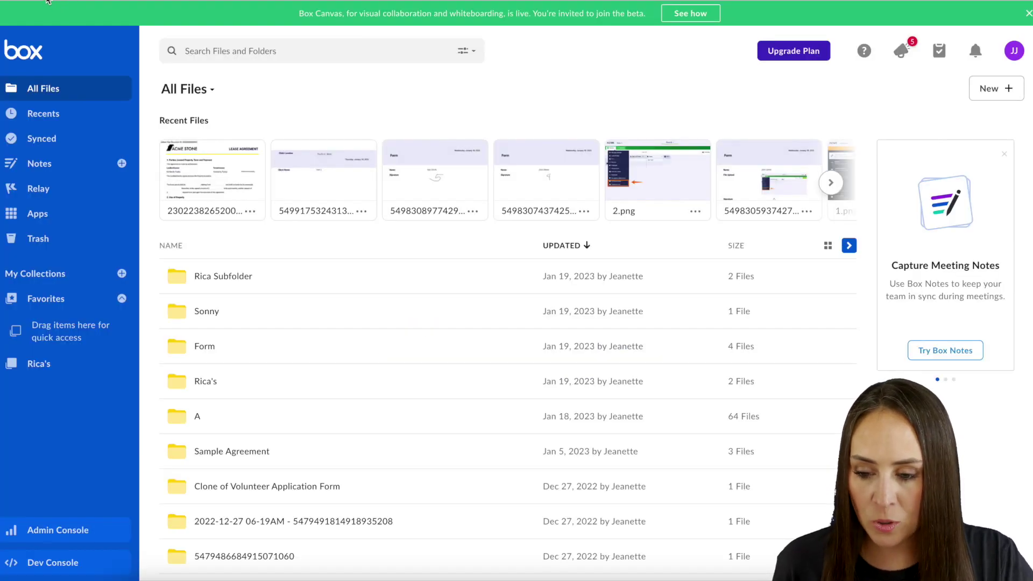
- Open the signed lease PDF in the template folder's signer subfolder and scroll to its Audit Trail
{"action": "left_click", "coordinate": [48, 1]}
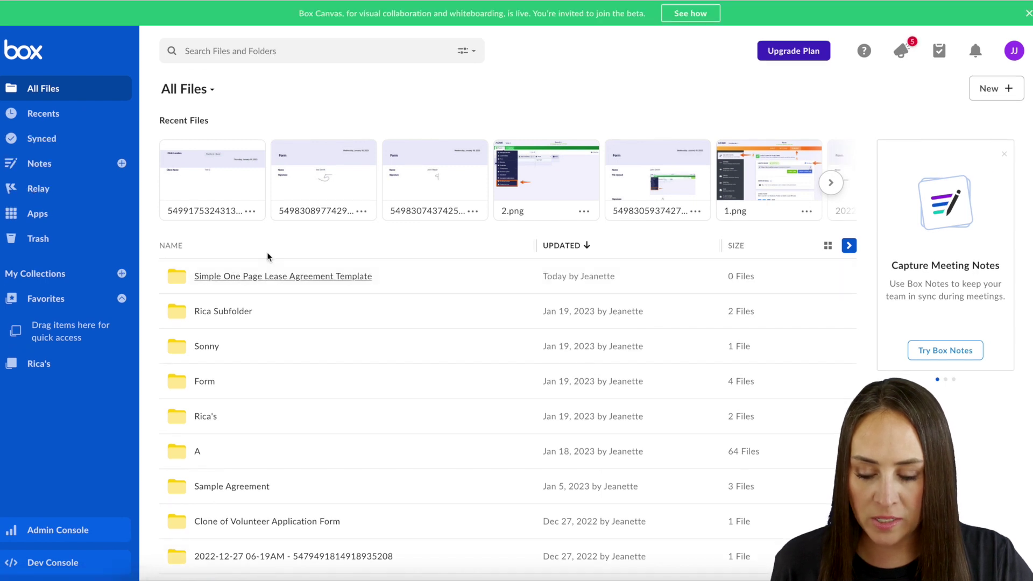
{"action": "left_click", "coordinate": [254, 281]}
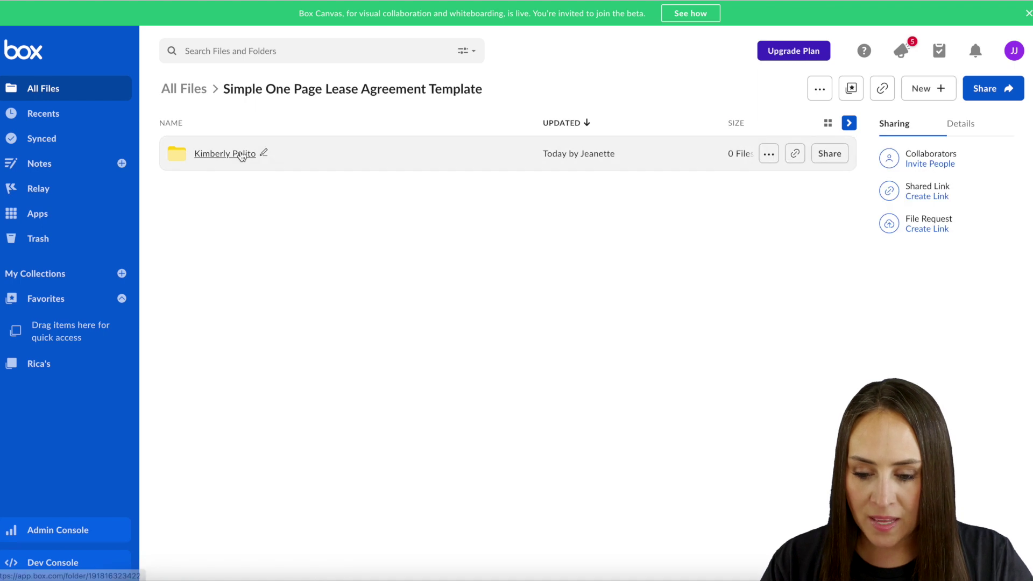
{"action": "left_click", "coordinate": [242, 154]}
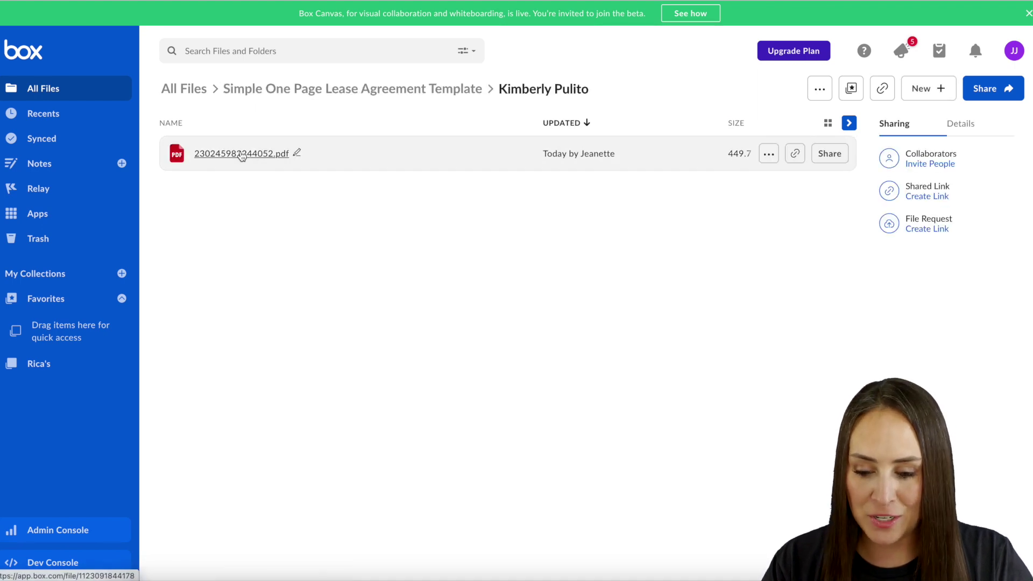
{"action": "left_click", "coordinate": [242, 154]}
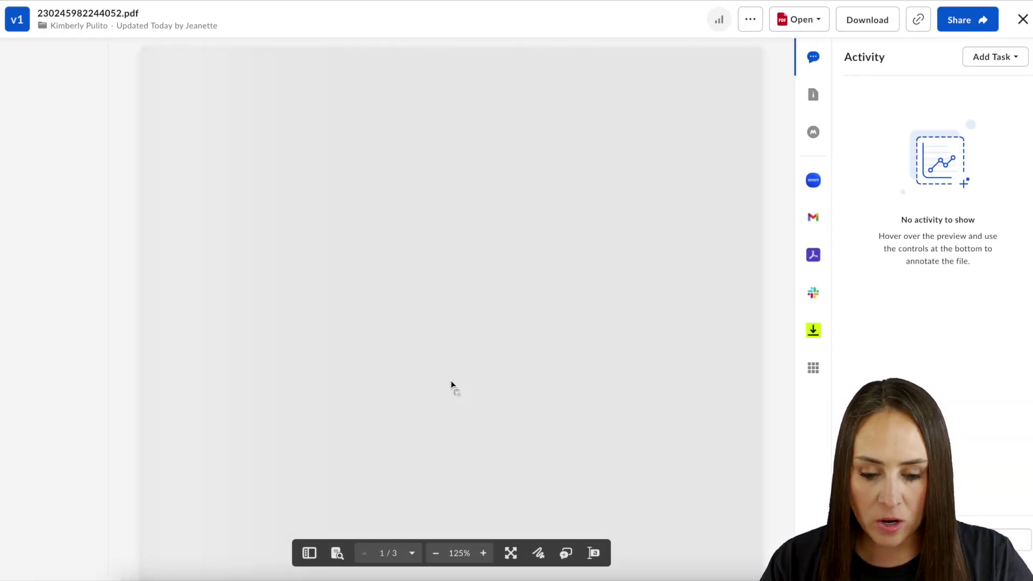
{"action": "scroll", "coordinate": [452, 383], "scroll_direction": "down", "scroll_amount": 6}
{"action": "scroll", "coordinate": [452, 384], "scroll_direction": "down", "scroll_amount": 1}
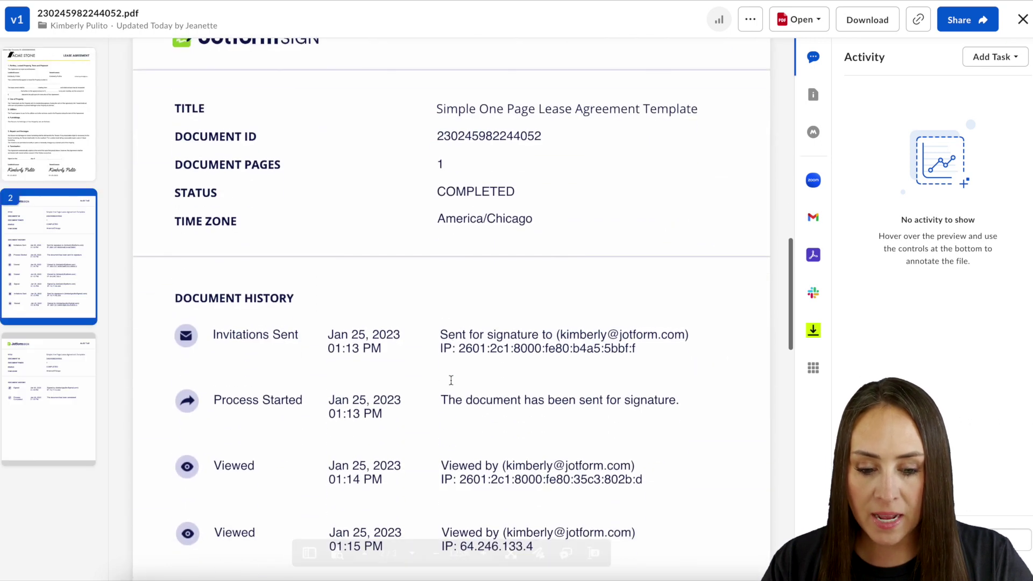
{"action": "scroll", "coordinate": [452, 384], "scroll_direction": "down", "scroll_amount": 10}
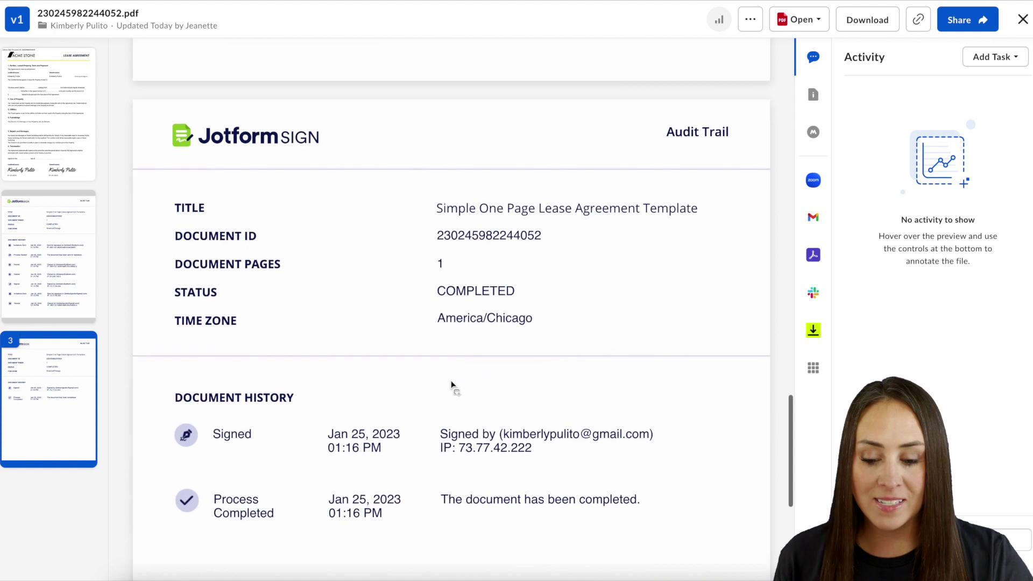